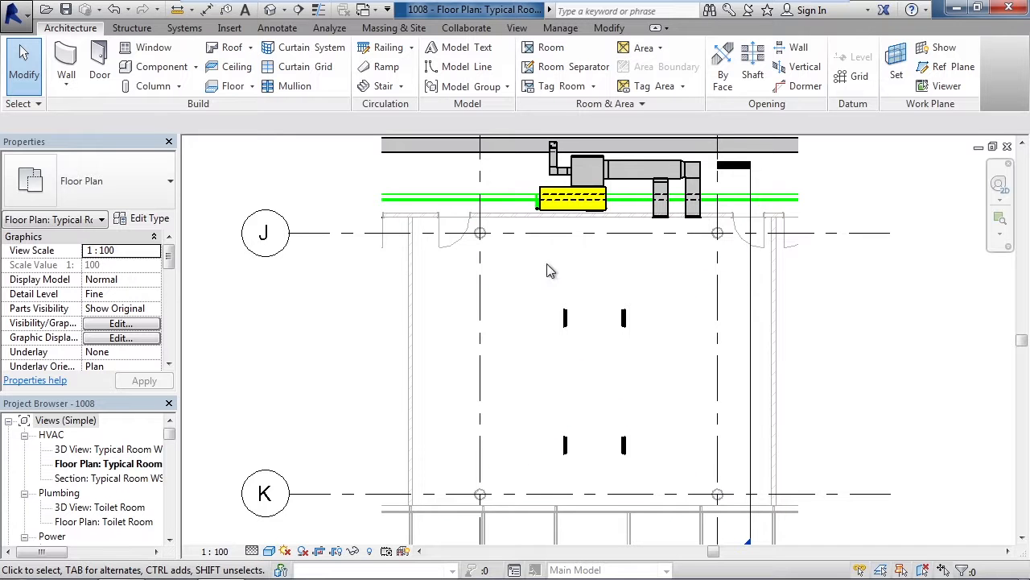
Step: Create a Supply Air duct system from the yellow water source heat pump near grid J, keeping the suggested system name
click(564, 216)
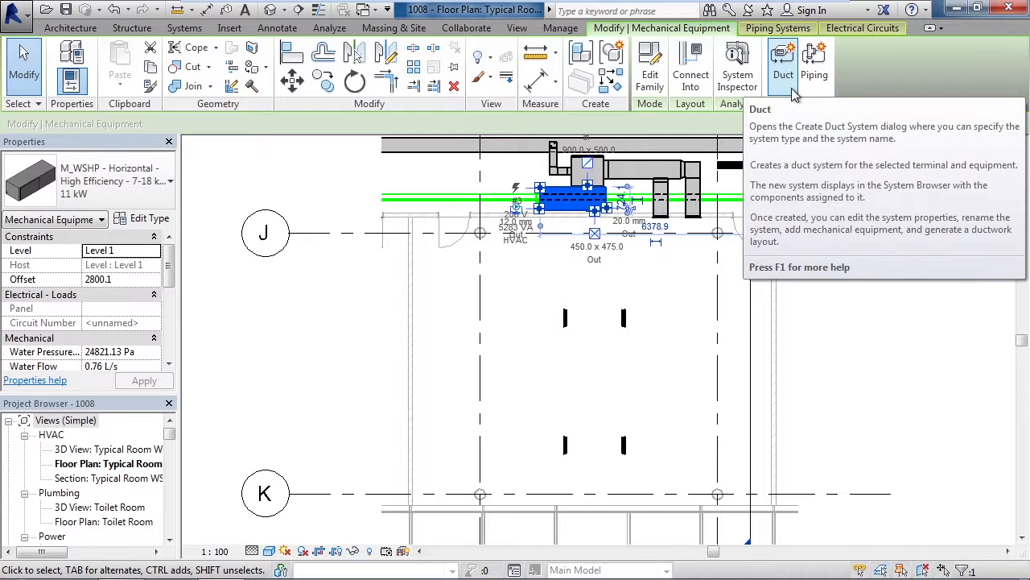
click(792, 88)
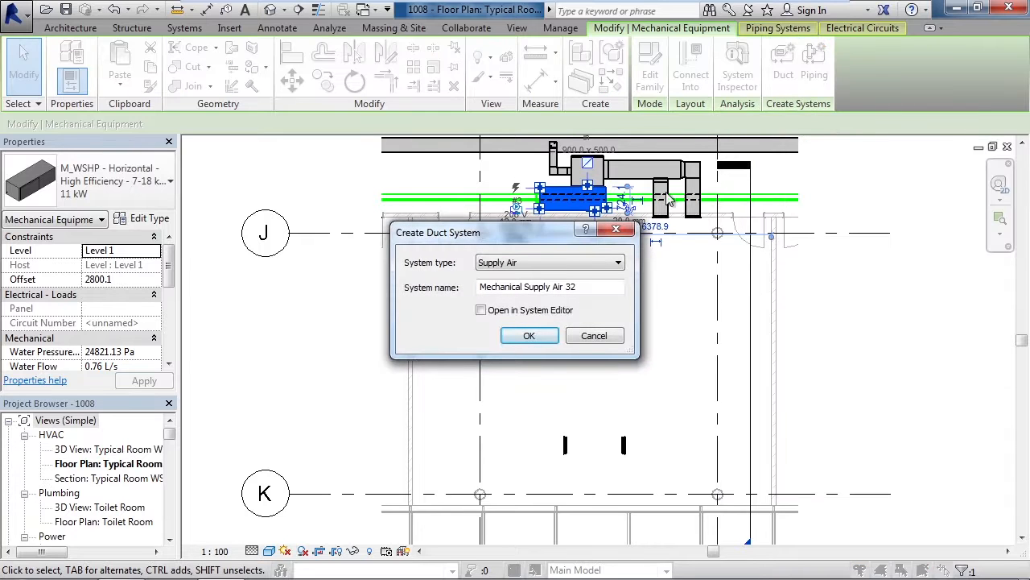
click(562, 272)
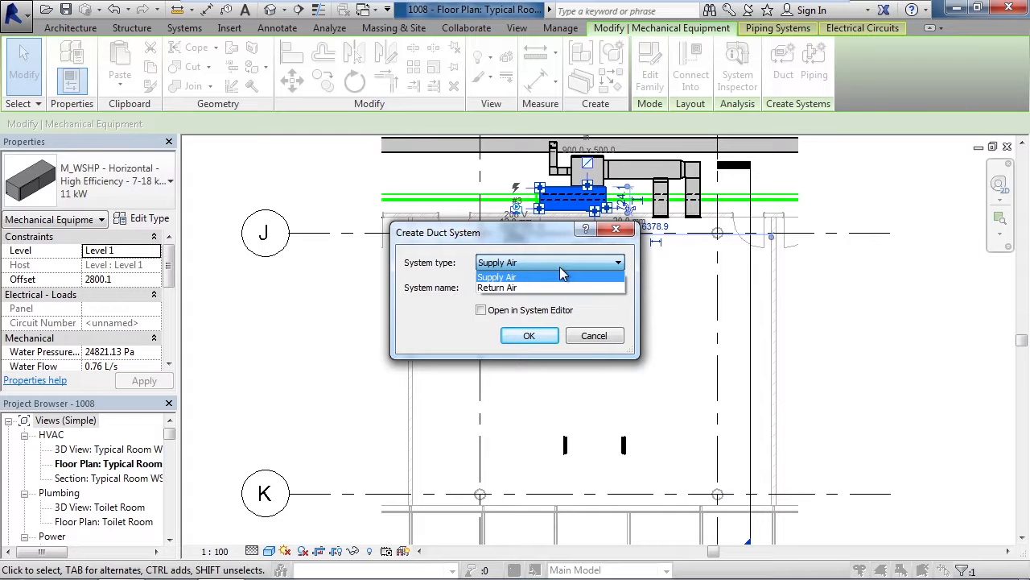
click(561, 272)
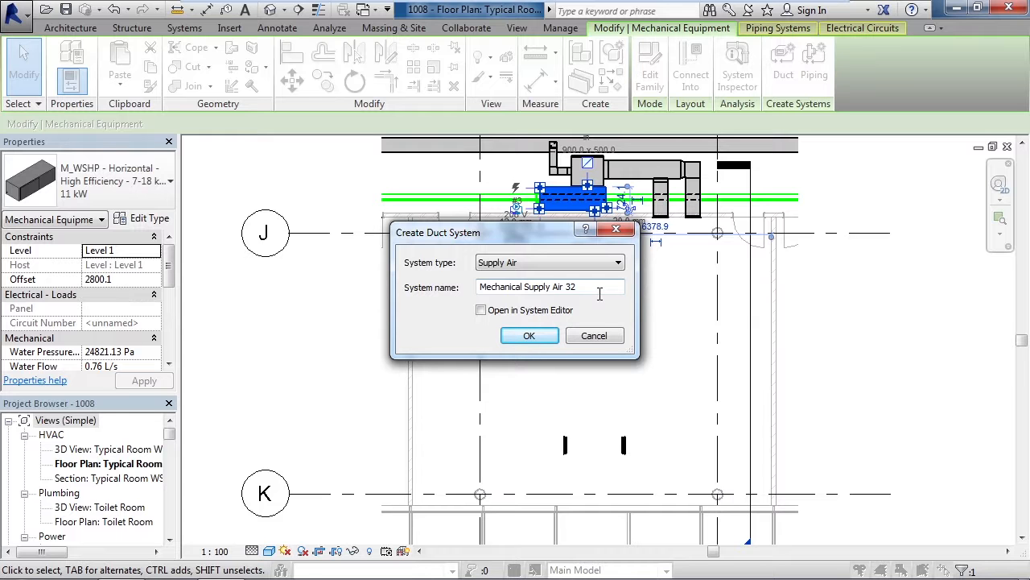
click(539, 340)
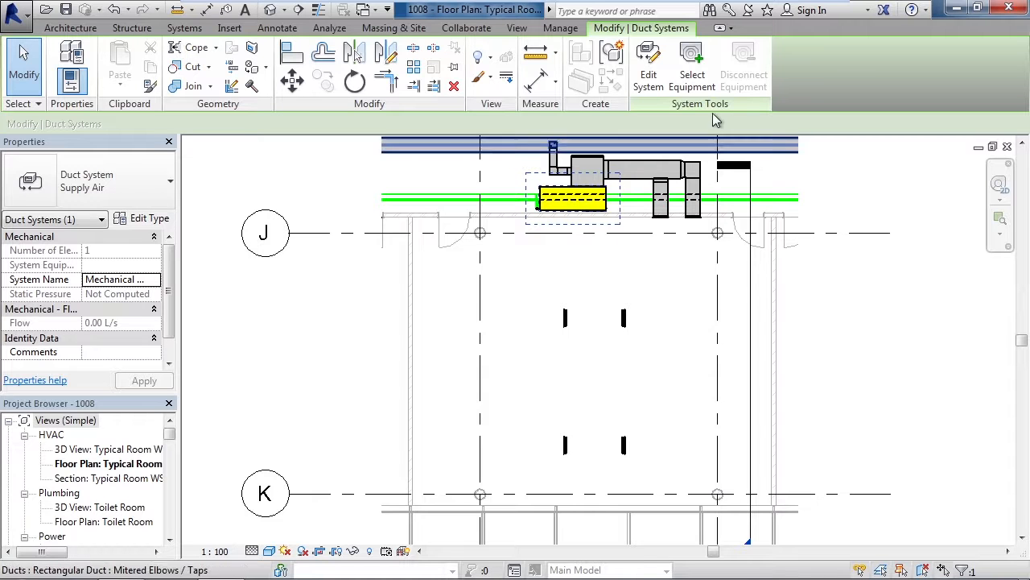
Step: Add the four sidewall supply diffusers between grids J and K to the new duct system and finish editing it
click(654, 93)
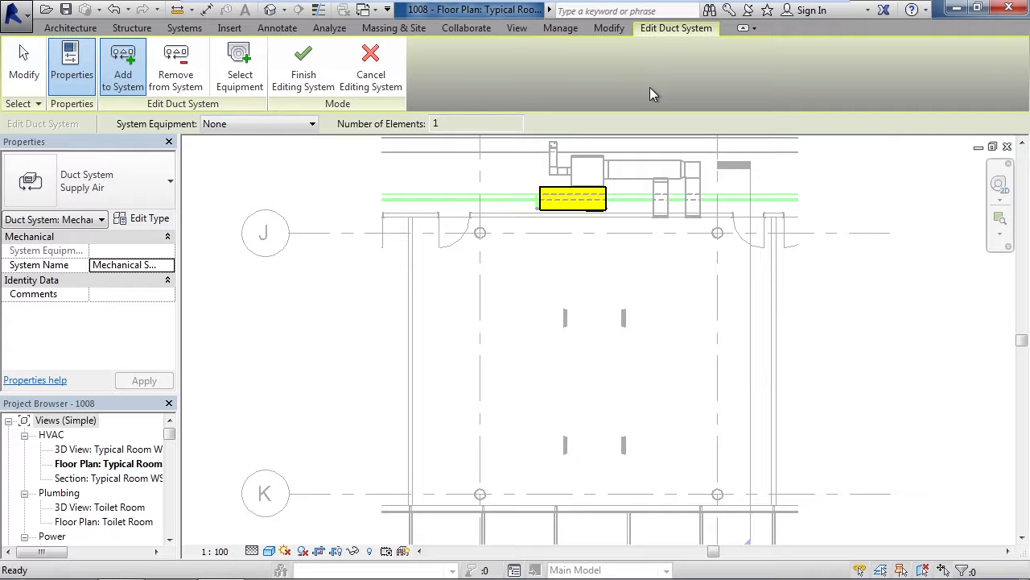
click(125, 88)
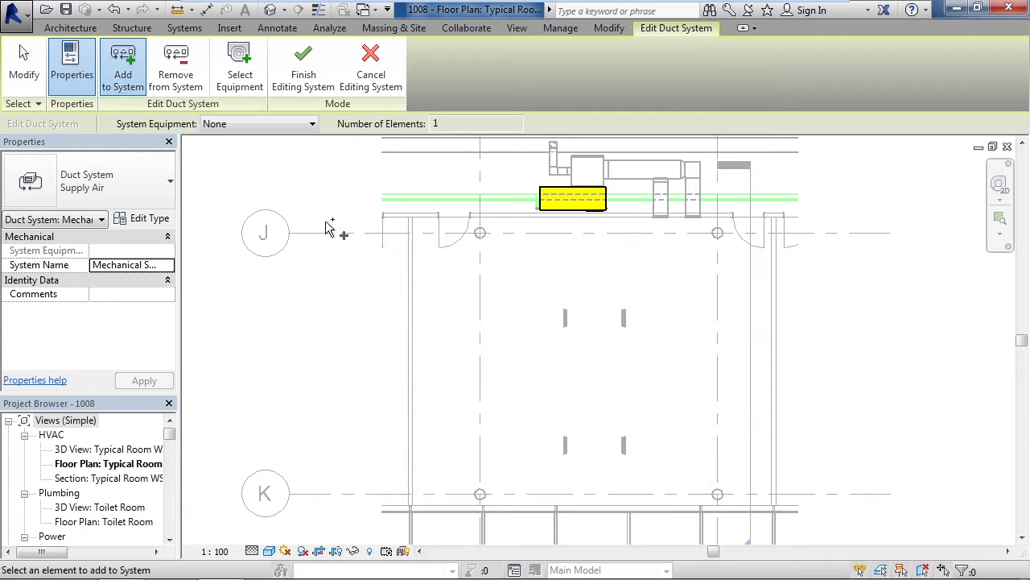
click(566, 319)
click(567, 447)
click(624, 447)
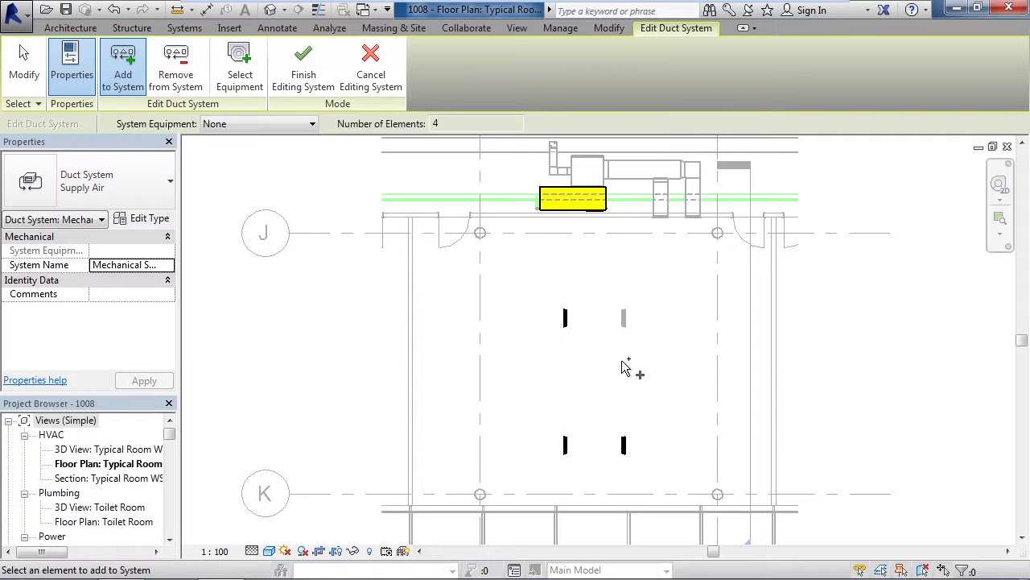
click(625, 318)
click(314, 127)
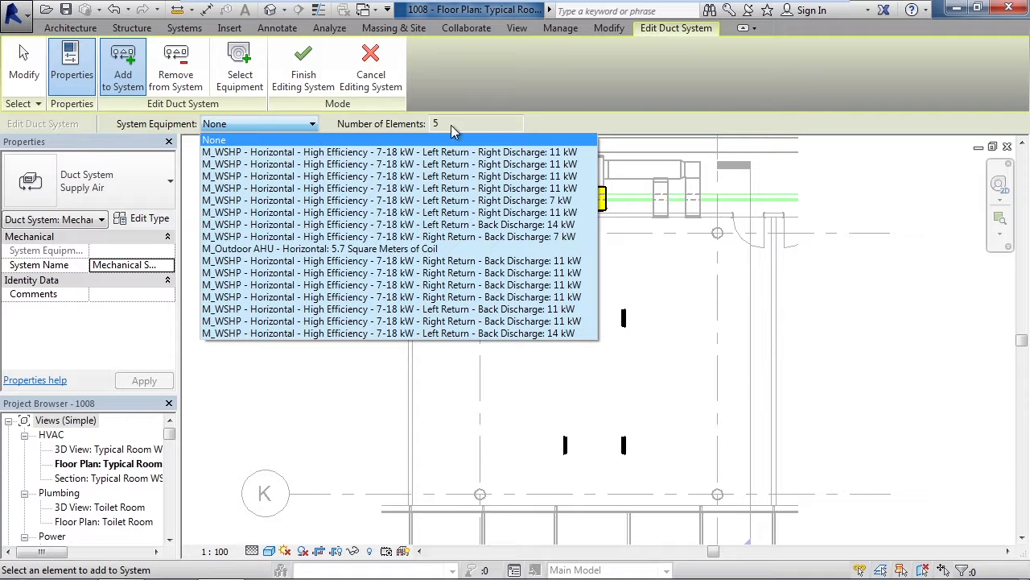
click(552, 123)
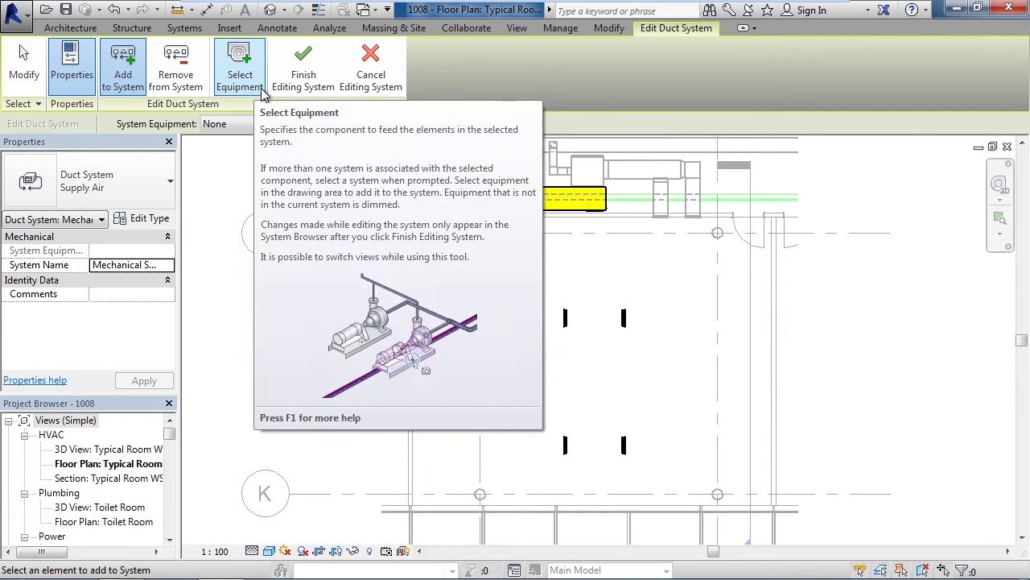
click(303, 80)
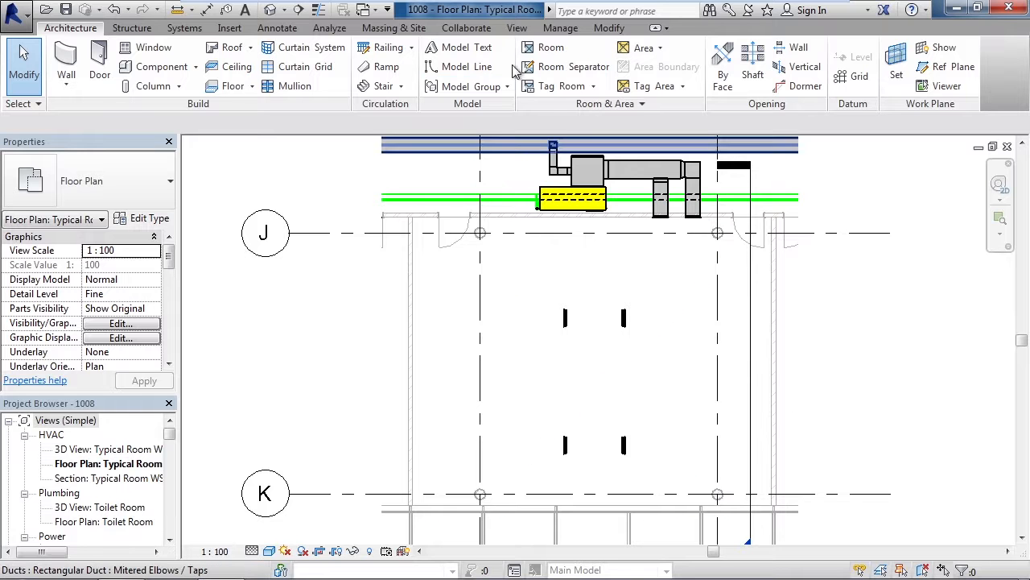
Step: Display the System Browser alongside the floor plan
click(522, 31)
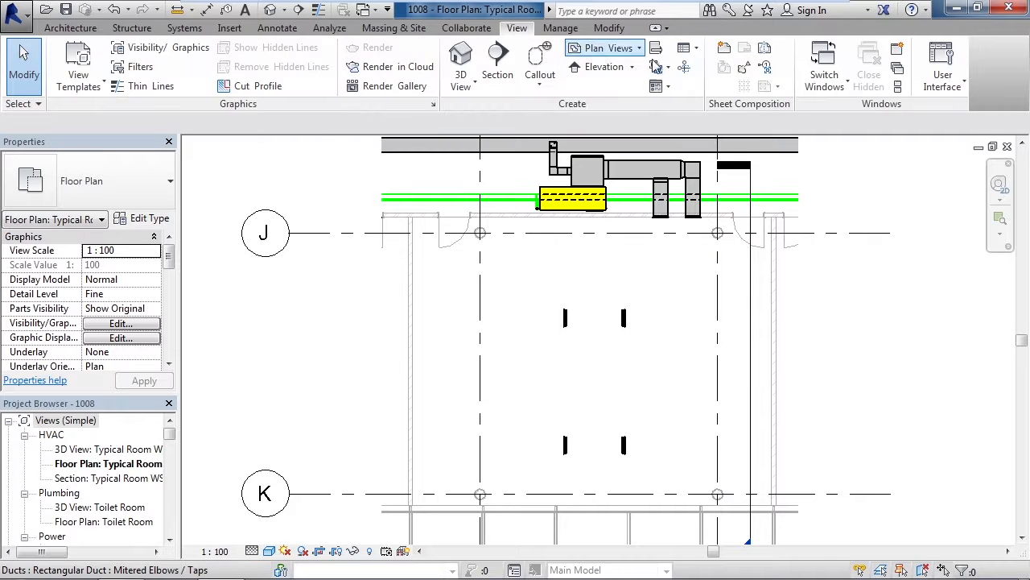
click(959, 83)
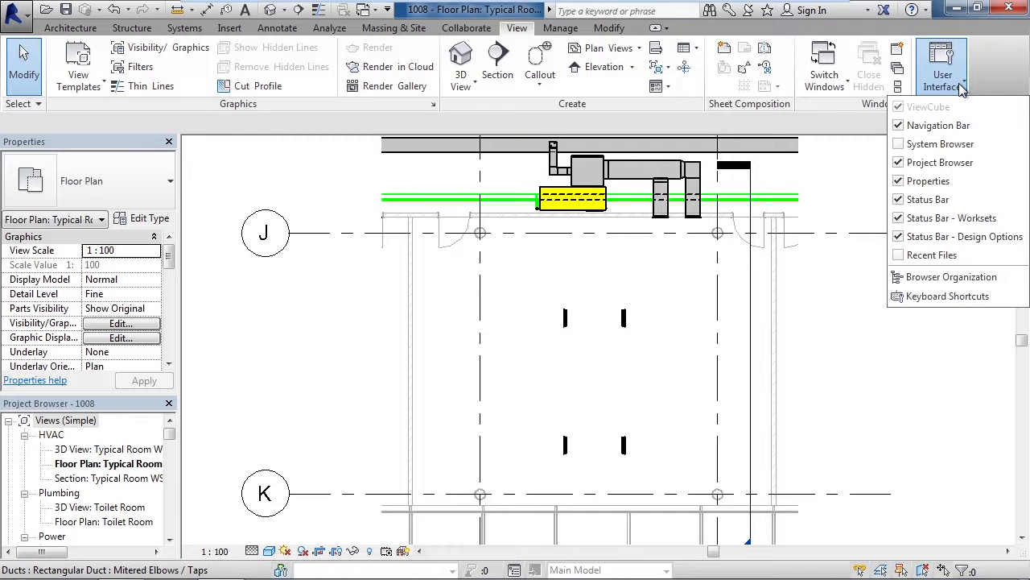
click(907, 145)
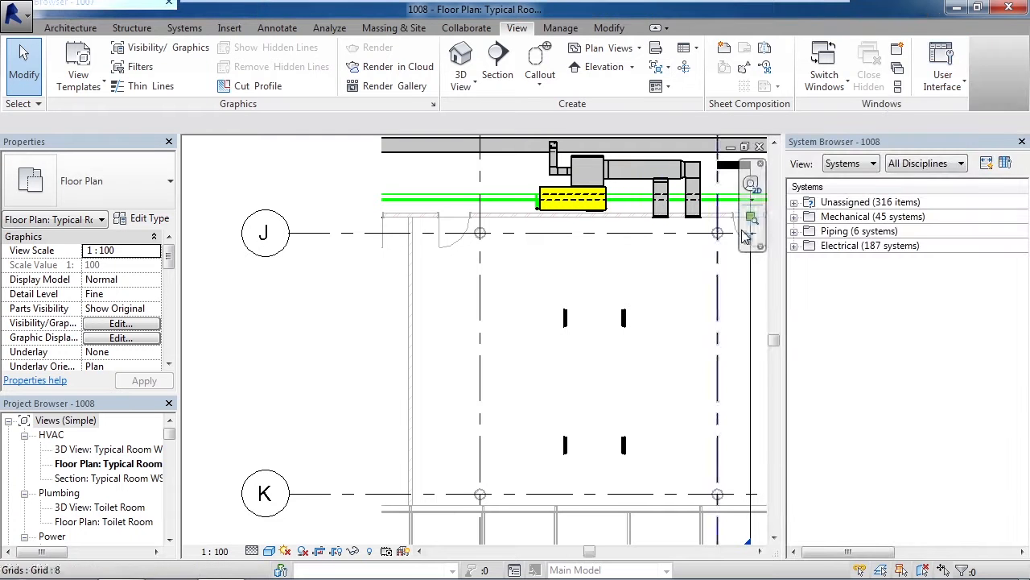
Step: Expand the Mechanical Supply Air systems in the System Browser and list the components of Mechanical Supply Air 32
click(798, 222)
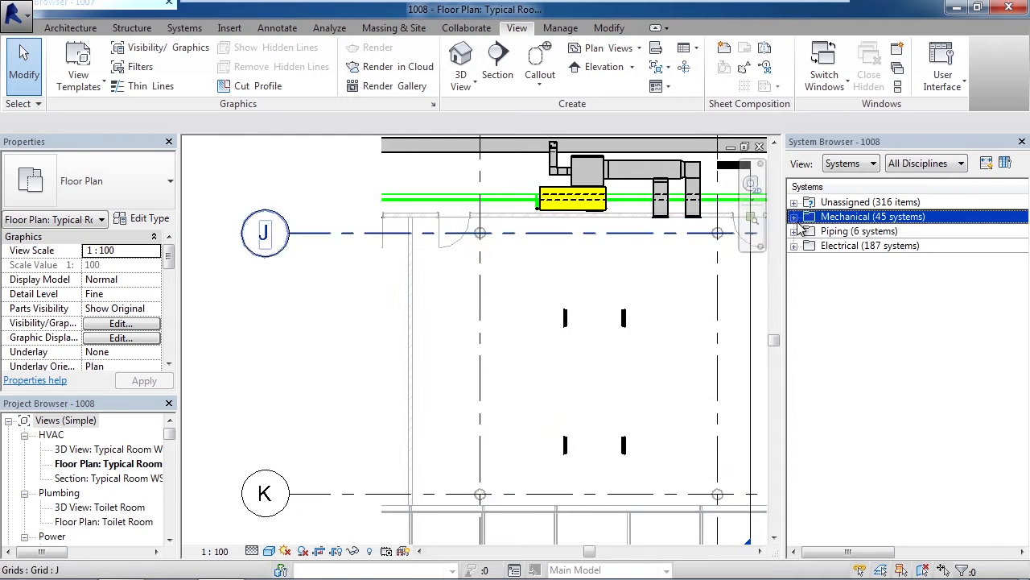
click(795, 217)
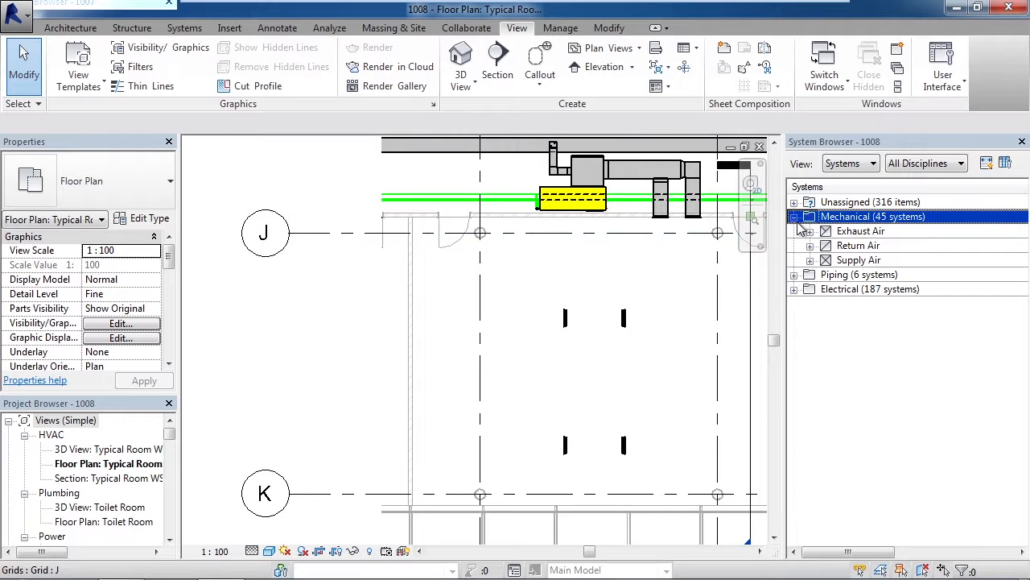
click(818, 262)
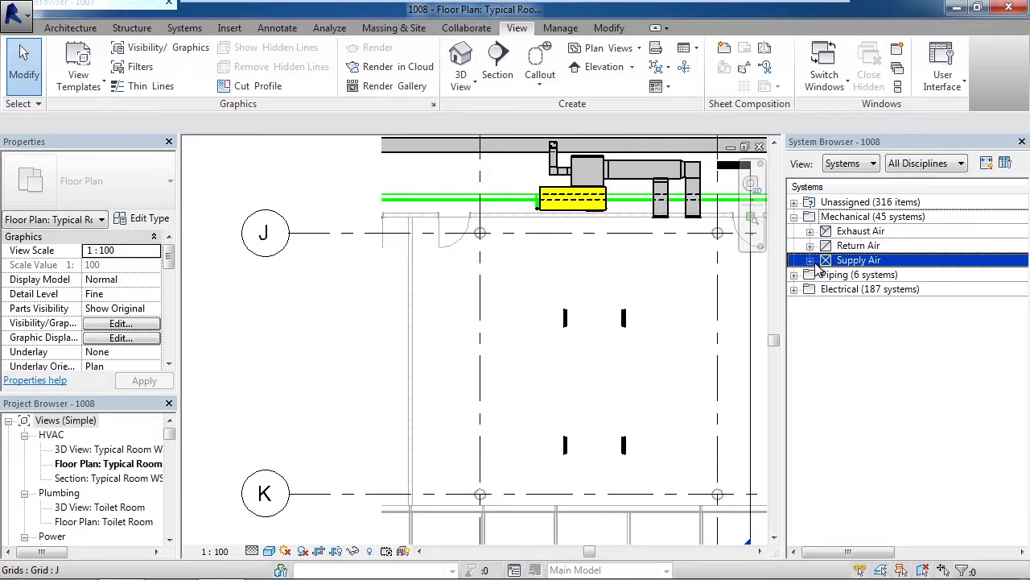
click(810, 260)
drag(1025, 252, 964, 392)
click(886, 420)
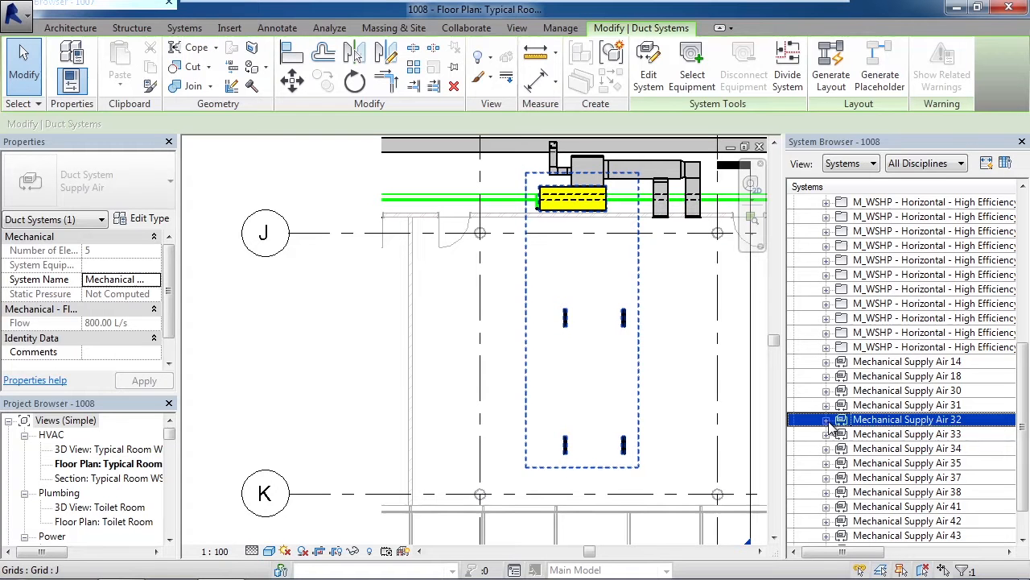
click(826, 420)
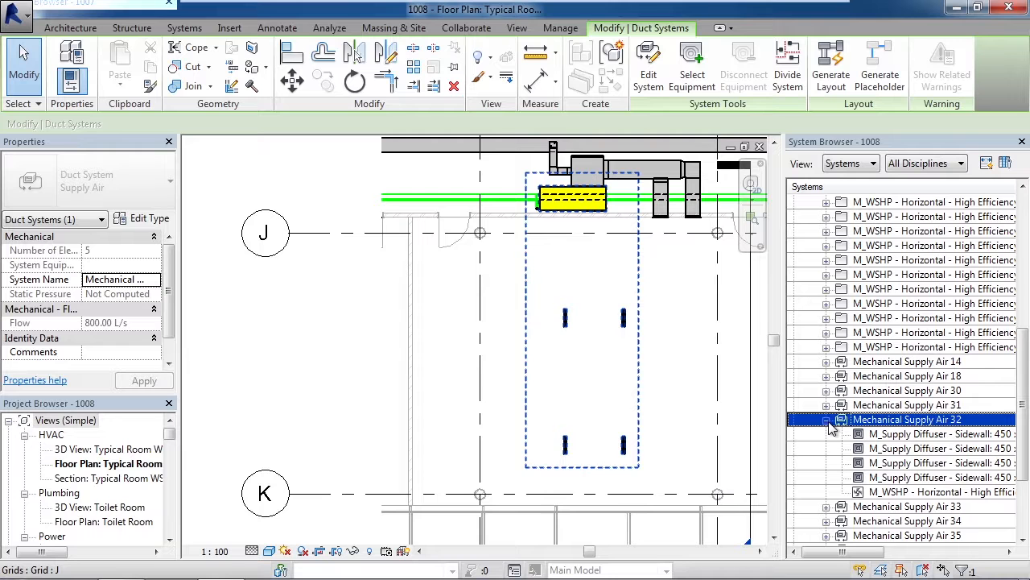
Step: Check the diffusers and heat pump of Mechanical Supply Air 32 by highlighting them in the plan, and clear the selection
click(905, 436)
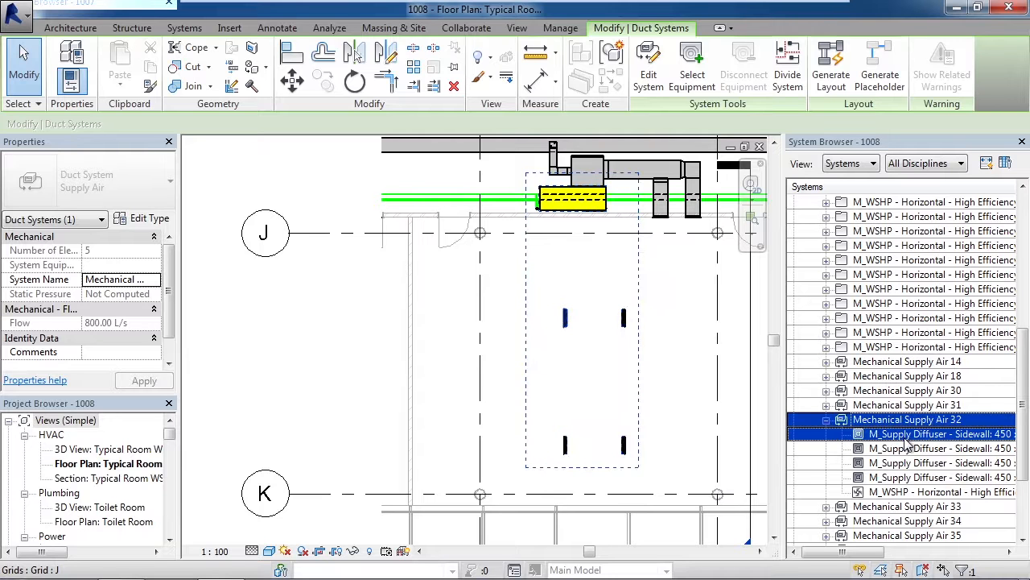
click(910, 480)
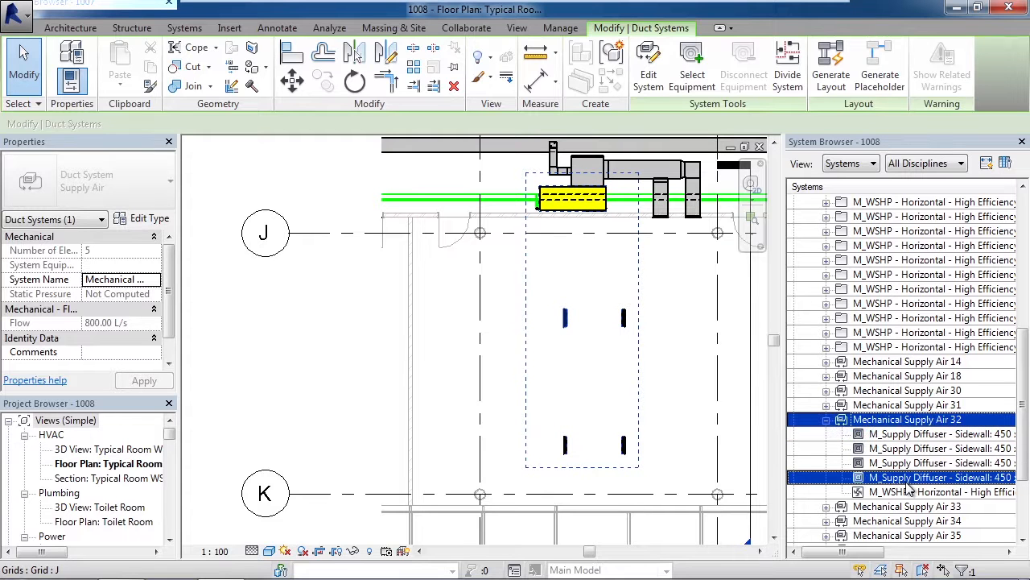
click(896, 494)
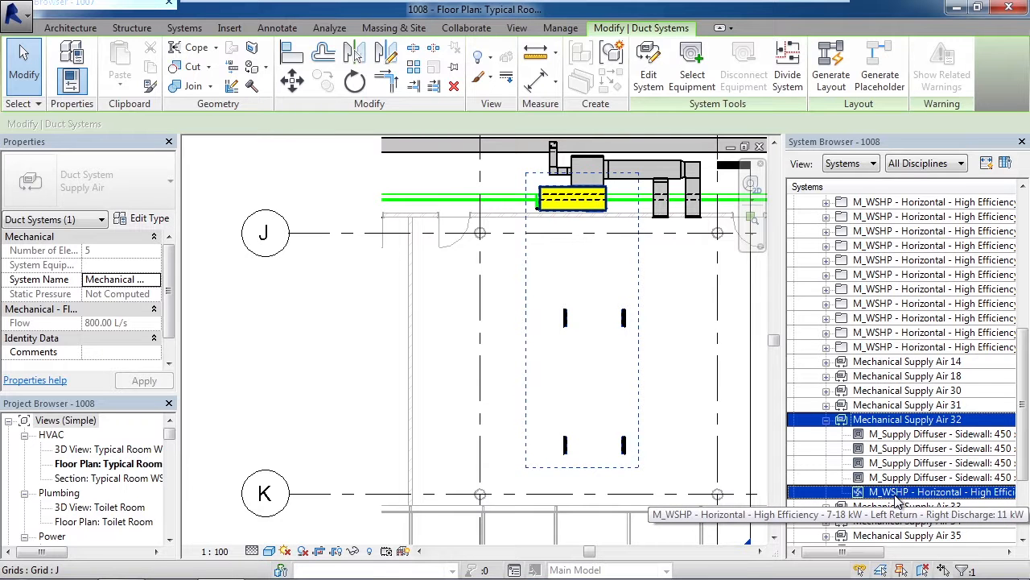
click(892, 436)
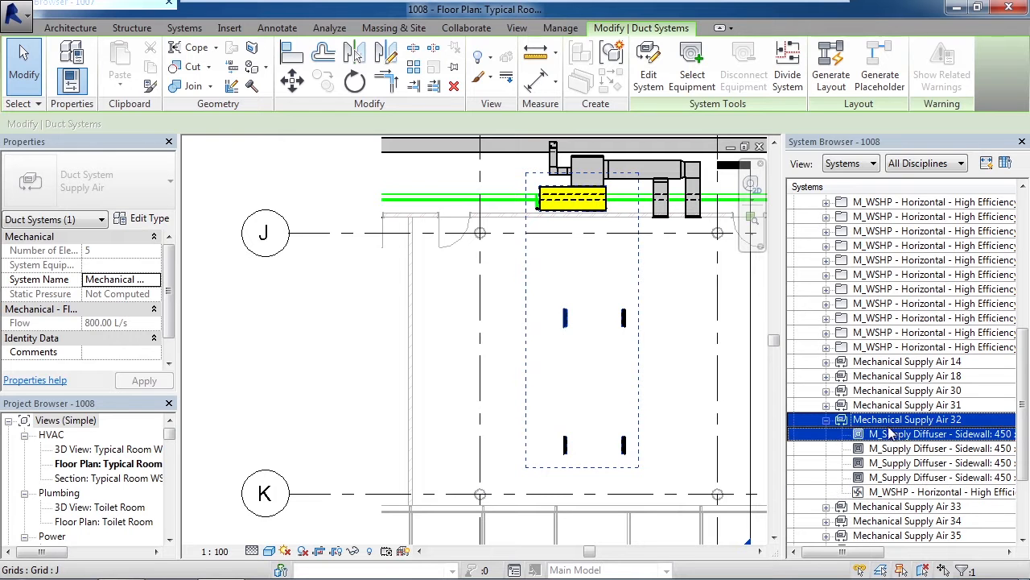
click(892, 421)
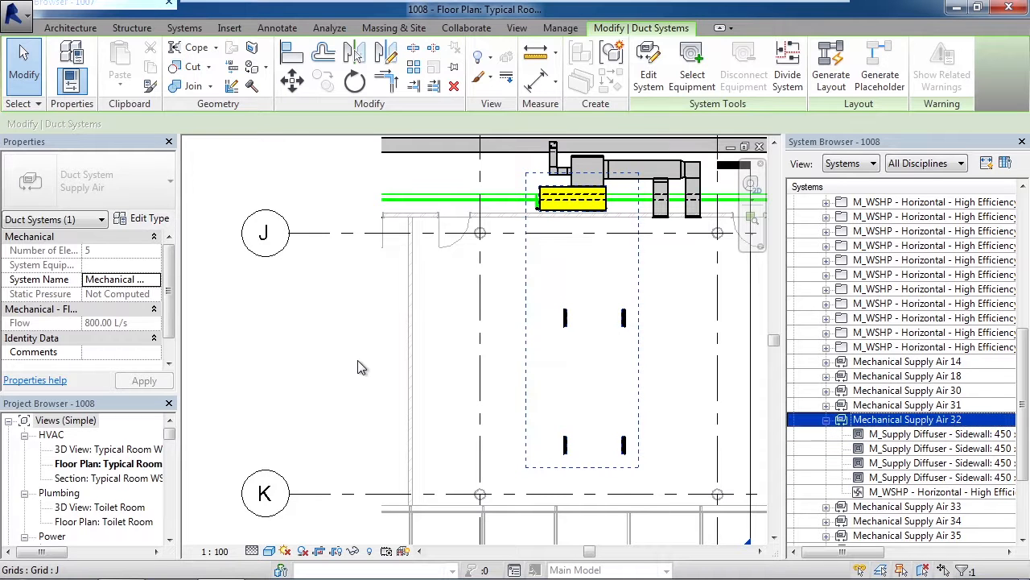
key(Escape)
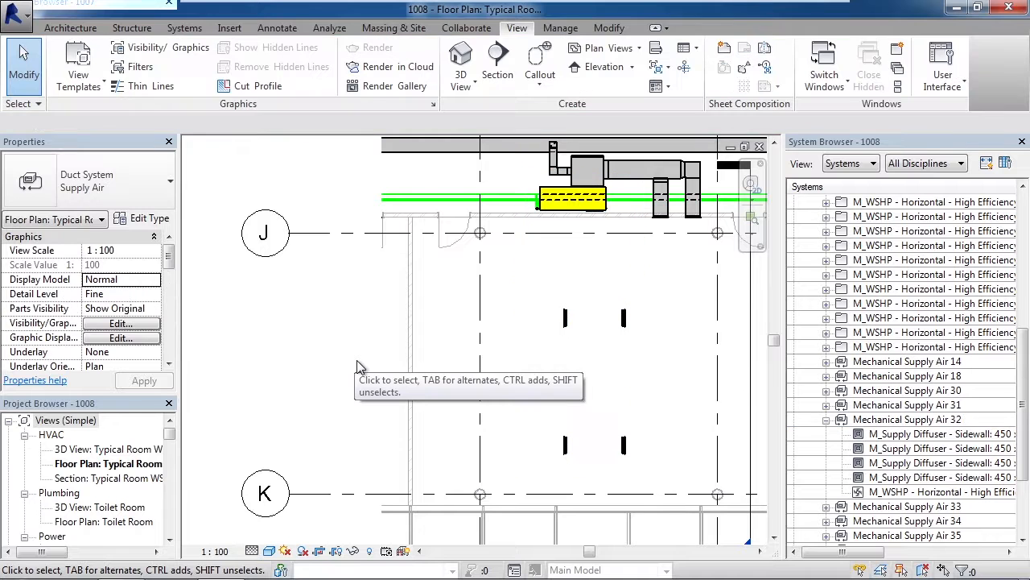